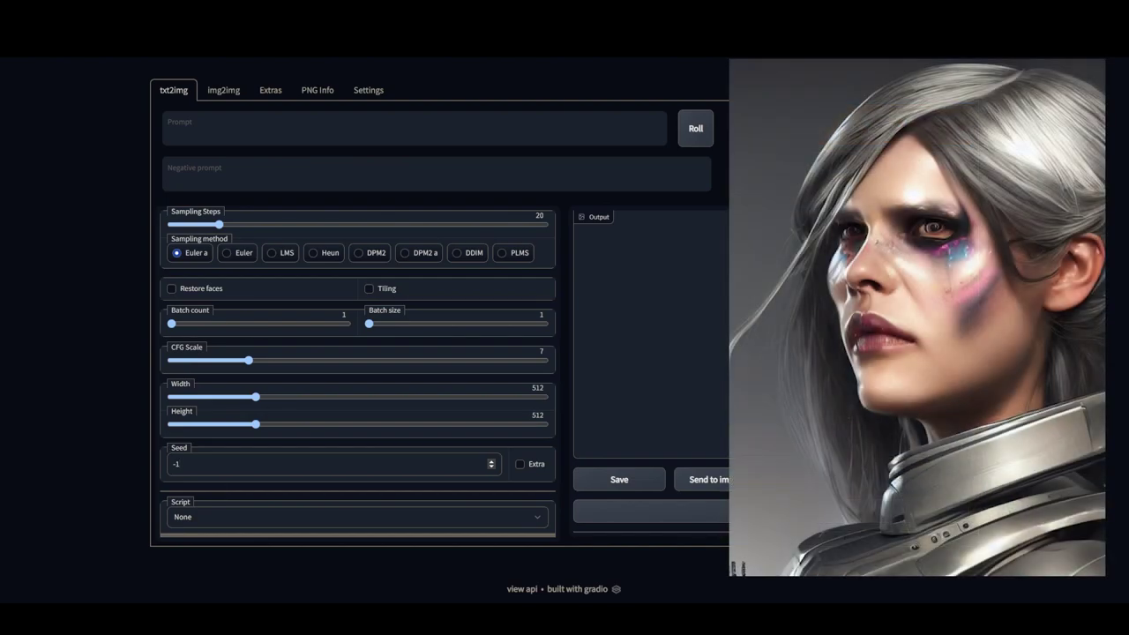
Generate an image with the negative prompt 'Brando'
click(168, 167)
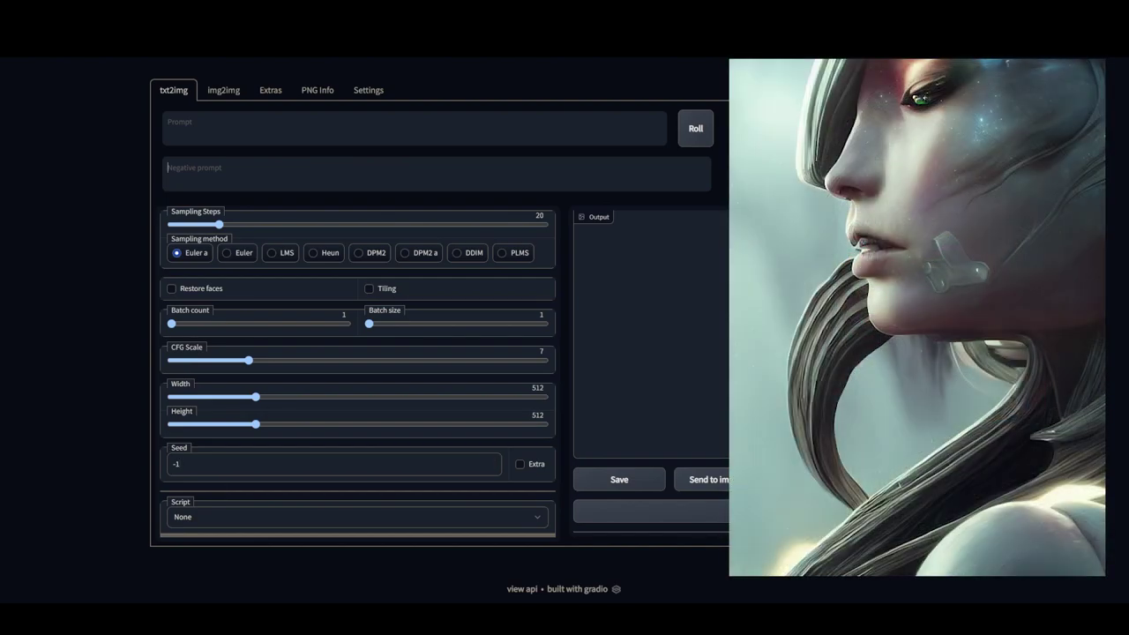
text(Brando)
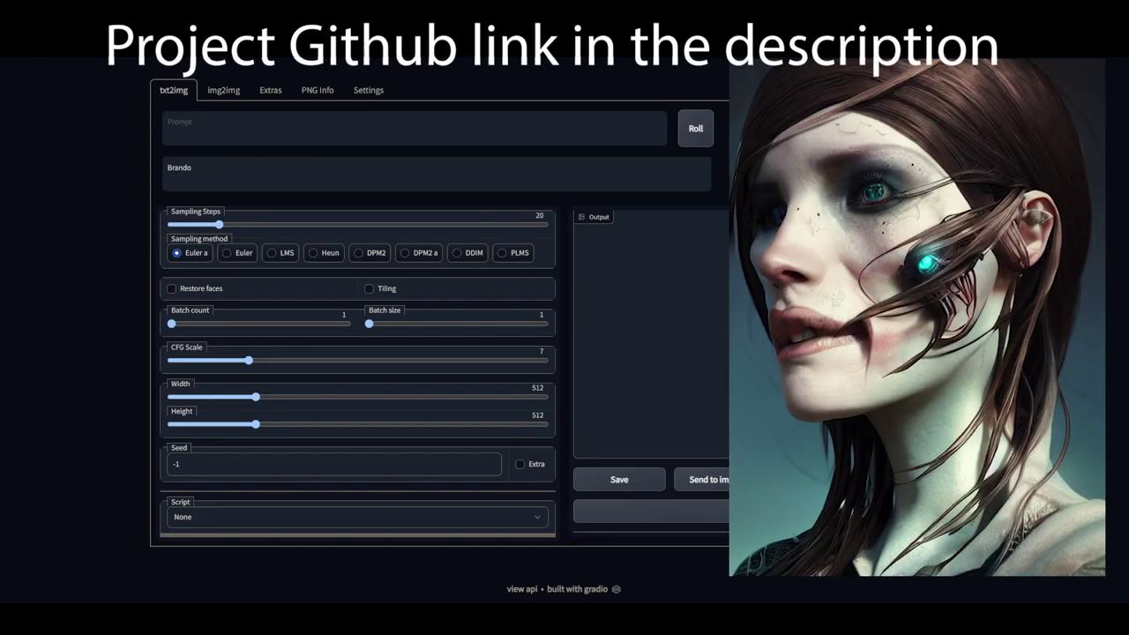
key(ctrl+Return)
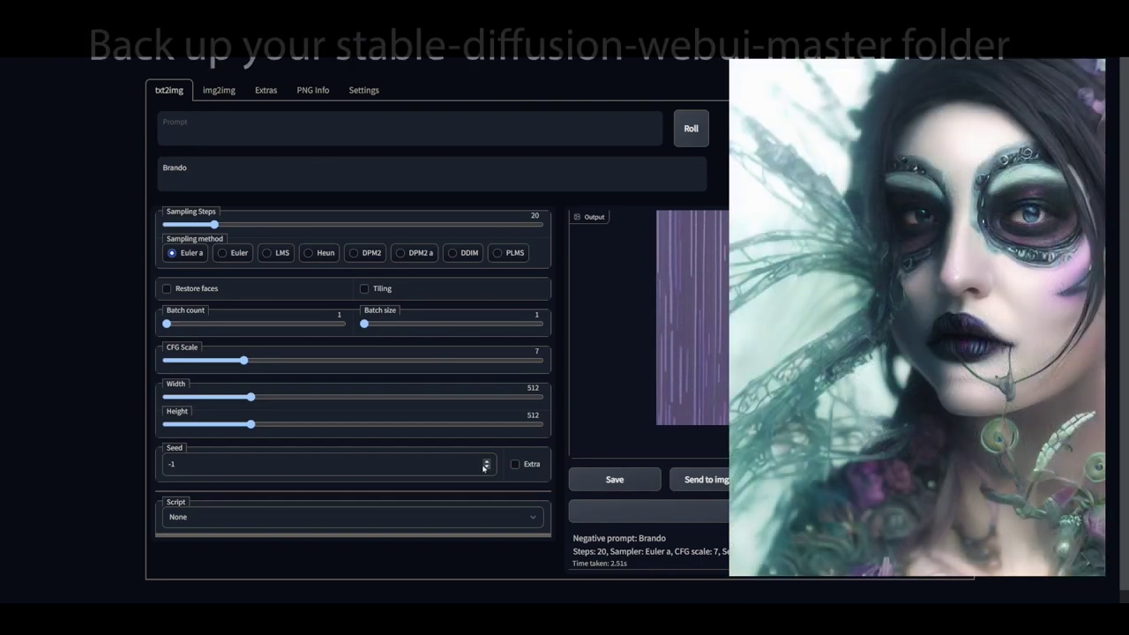
Regenerate with seed 1, then seed 123, then seed 1 again
drag(181, 464, 110, 442)
text(1)
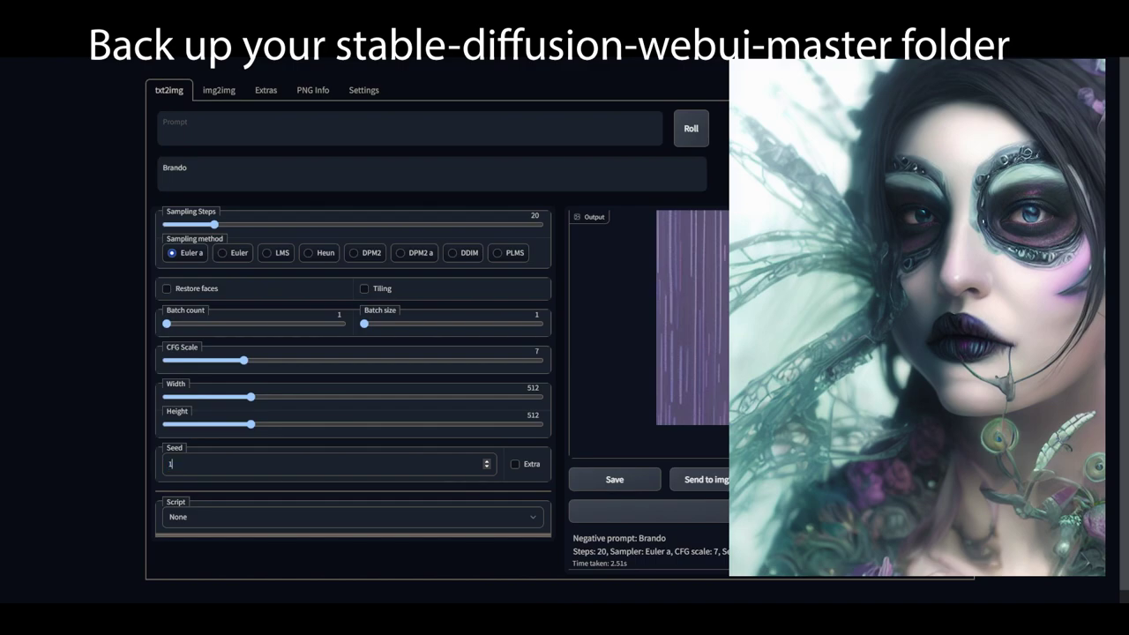
key(ctrl+Return)
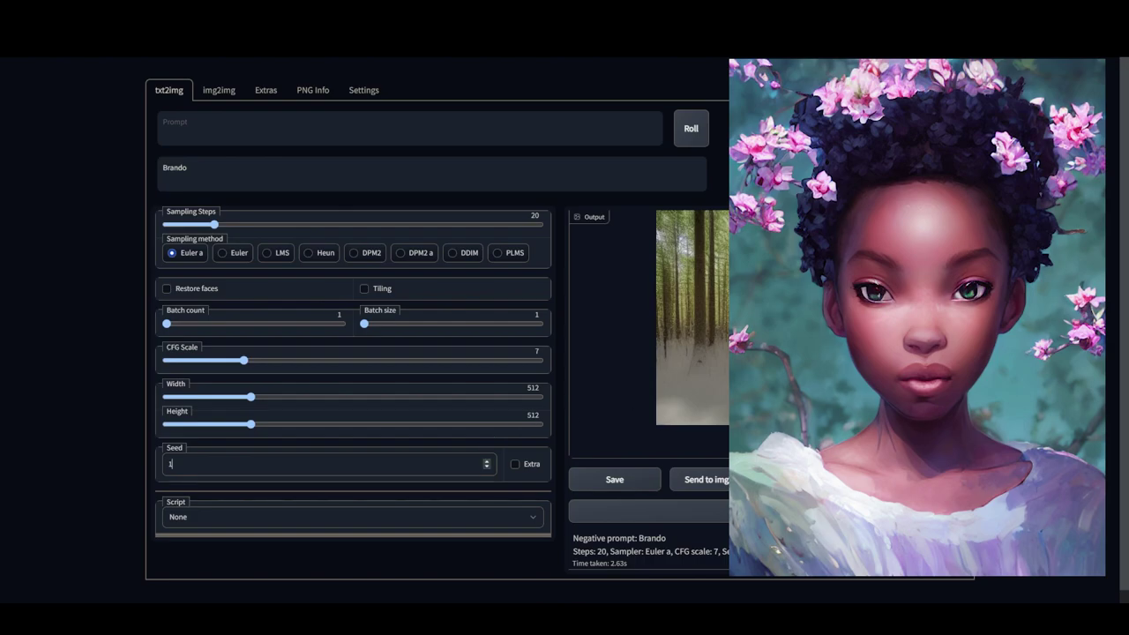
text(2)
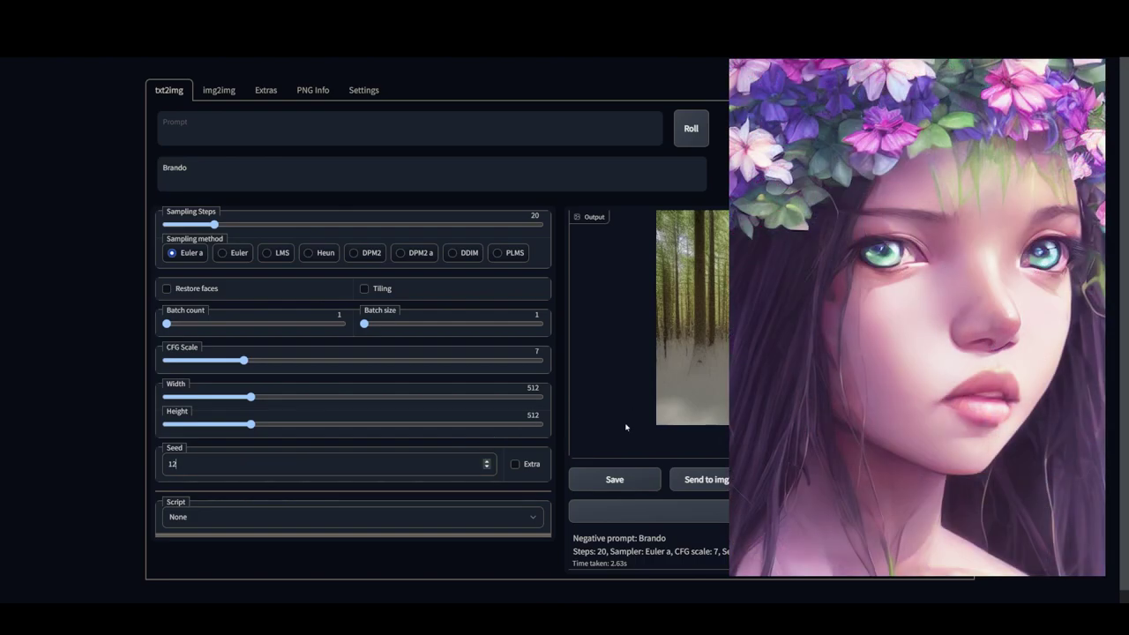
text(3)
key(ctrl+Return)
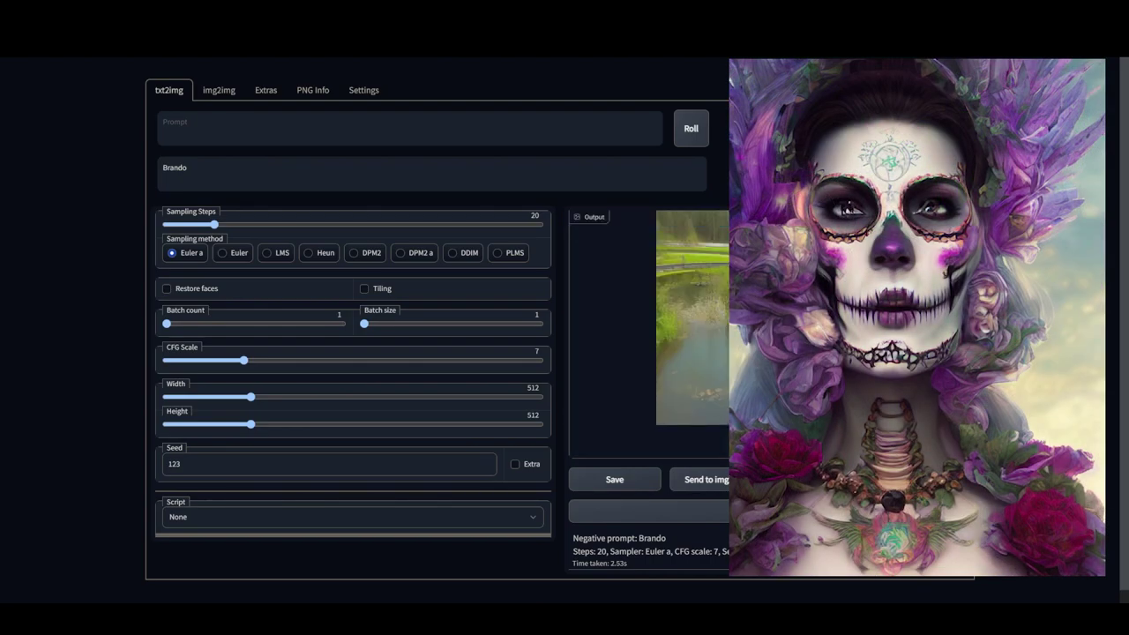
double_click(468, 464)
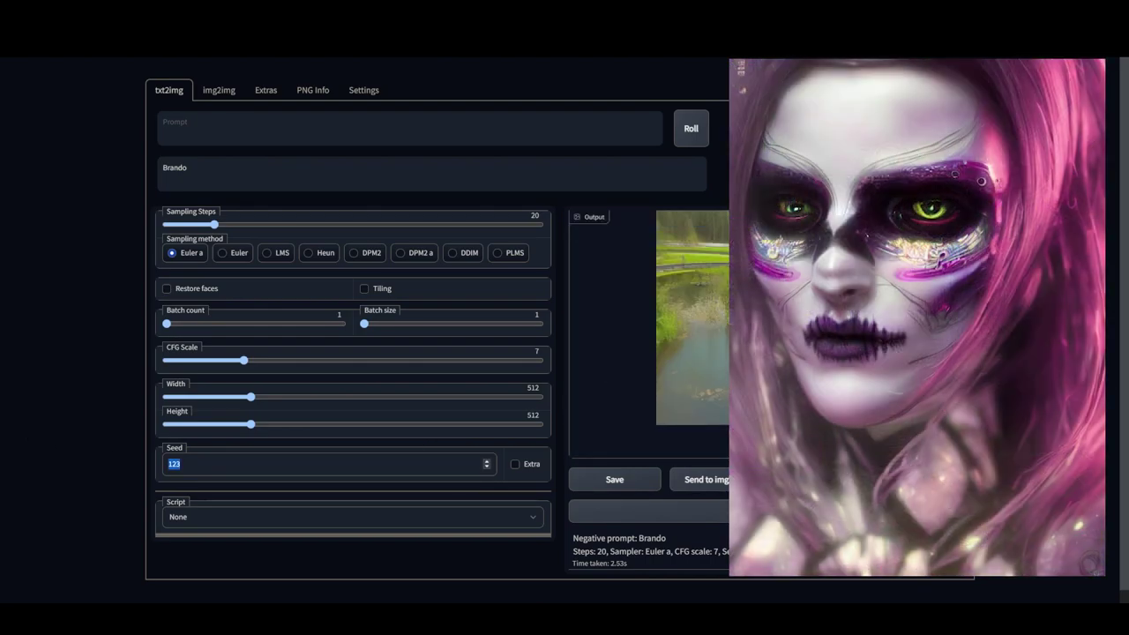
text(1)
key(Return)
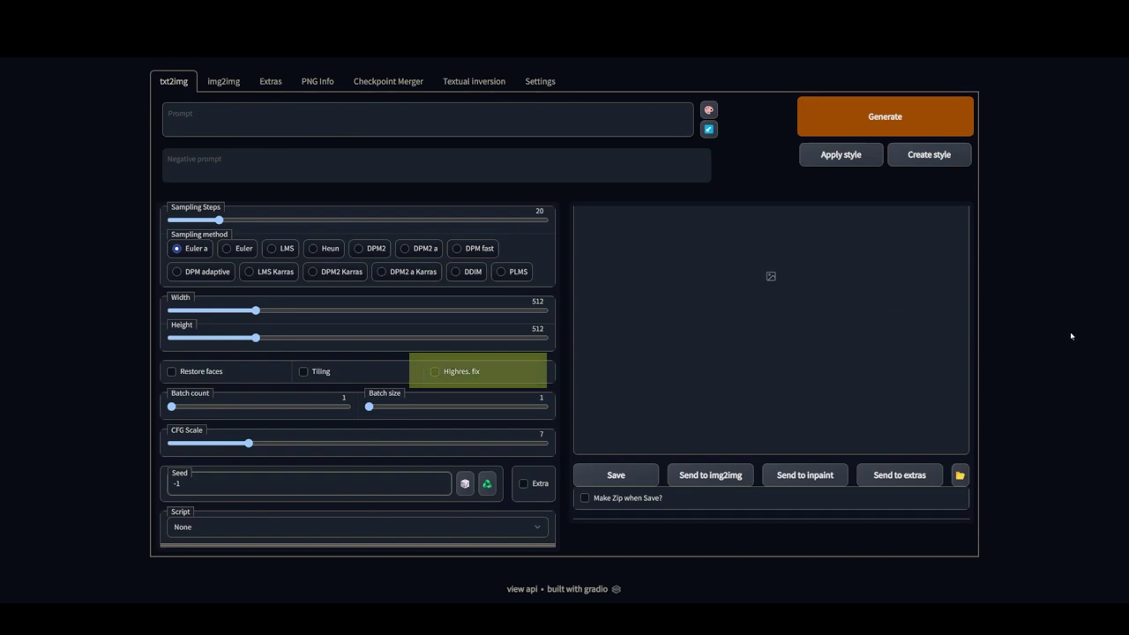
Enable Highres. fix and set its Denoising strength to about 0.7
click(468, 371)
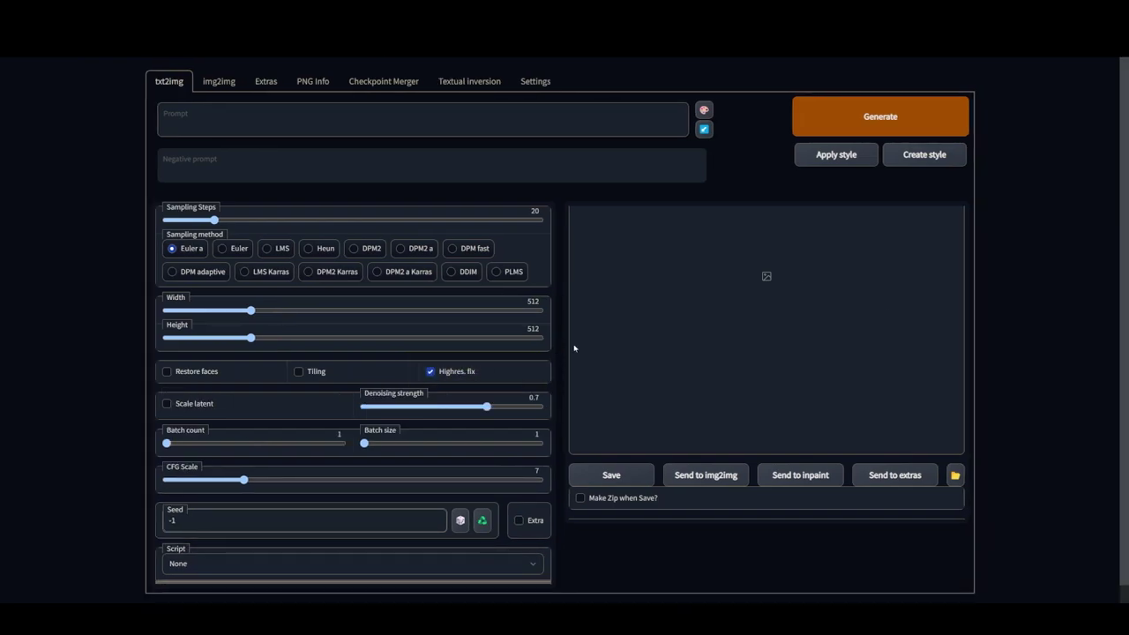
scroll(542, 352, down, 1)
mouse_move(486, 382)
mouse_down()
mouse_move(408, 384)
mouse_move(517, 386)
mouse_move(487, 385)
mouse_up()
Enter the prompt 'a man holding an apple, Casey Baugh' and weight 'a man' to 1.4
text(a man holding an apple, Casey Baugh)
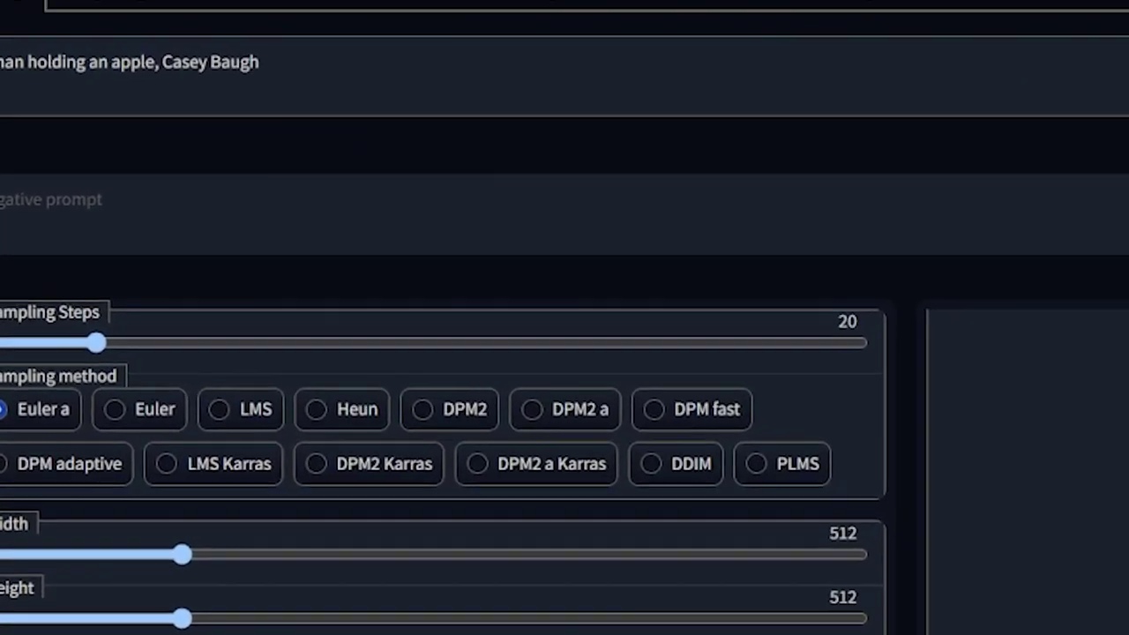
key(Home)
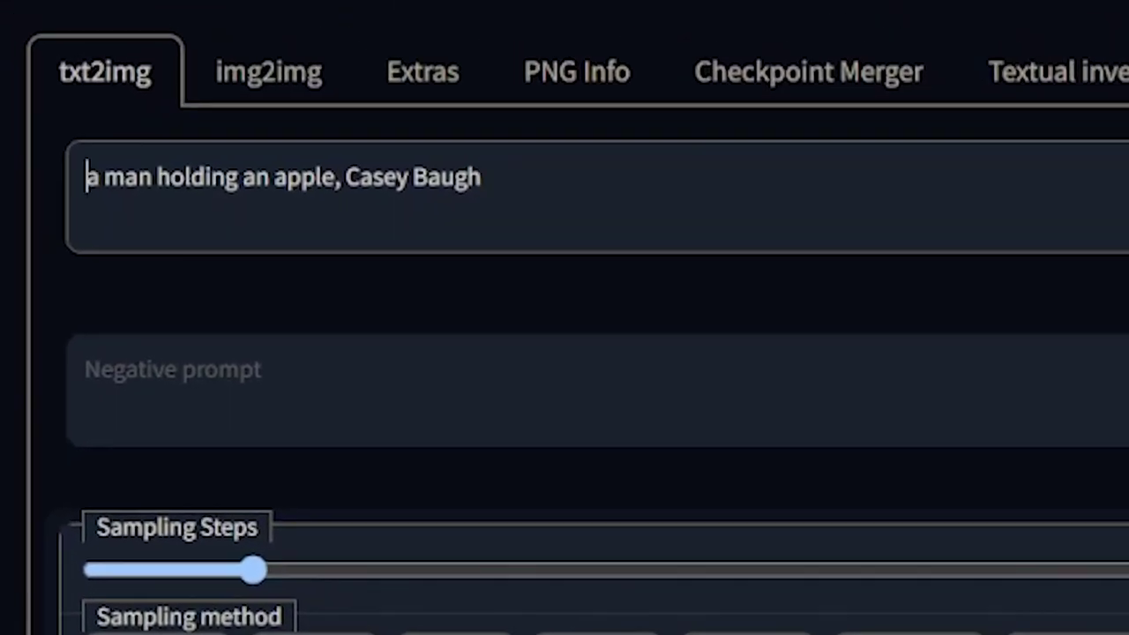
key(ctrl+shift+Right)
key(ctrl+shift+Right)
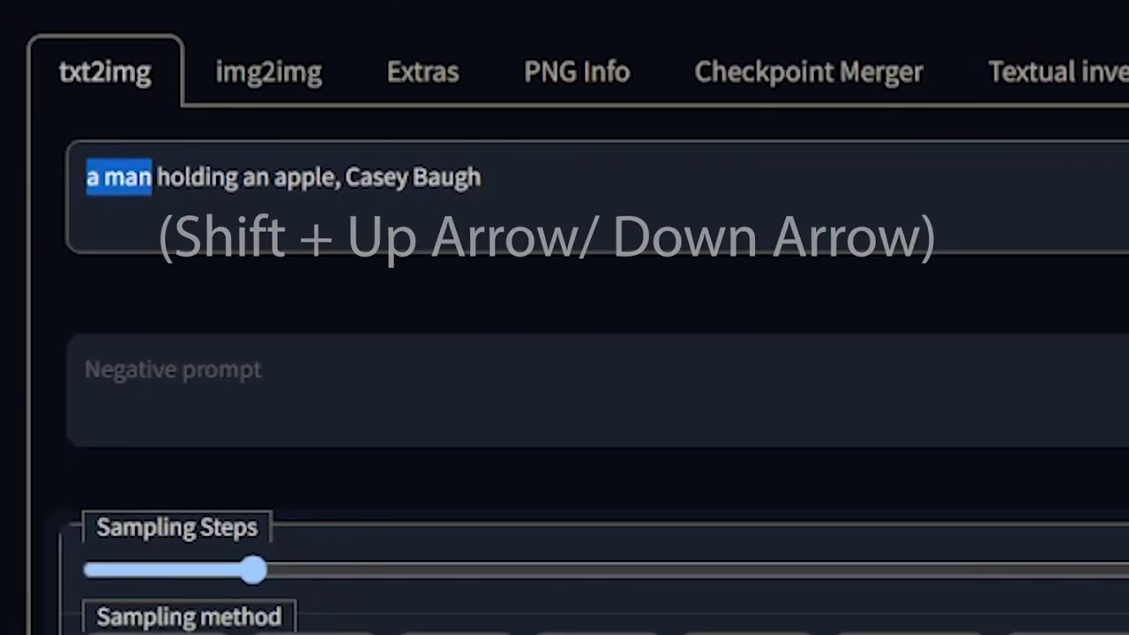
key(ctrl+Up)
key(ctrl+Down)
key(ctrl+Up)
key(ctrl+Up)
key(ctrl+Up)
key(ctrl+Up)
key(ctrl+Up)
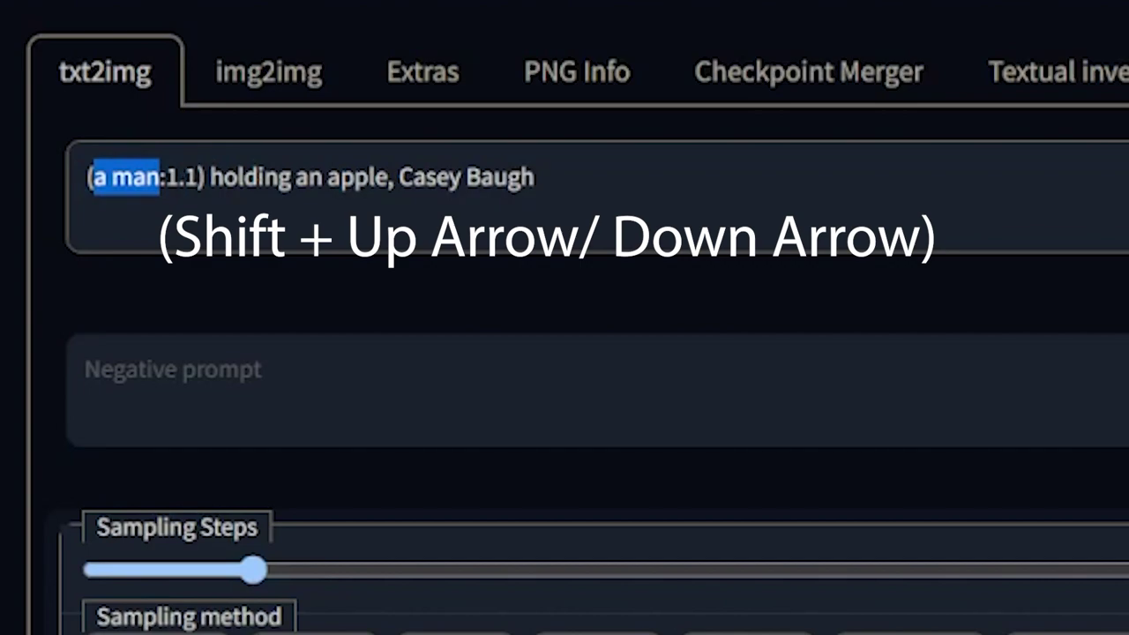
key(ctrl+Down)
key(ctrl+Down)
key(ctrl+Down)
key(ctrl+Down)
key(ctrl+Down)
key(ctrl+Down)
key(ctrl+Down)
key(ctrl+Down)
key(ctrl+Down)
key(ctrl+Down)
key(ctrl+Down)
key(ctrl+Down)
key(ctrl+Down)
key(ctrl+Up)
key(ctrl+Up)
key(ctrl+Up)
key(ctrl+Up)
key(ctrl+Up)
key(ctrl+Up)
key(ctrl+Up)
key(ctrl+Up)
key(ctrl+Up)
key(ctrl+Up)
key(ctrl+Up)
key(ctrl+Up)
Wrap 'Casey Baugh' in its own attention weight, ending at 1.1
click(432, 177)
drag(399, 176, 535, 177)
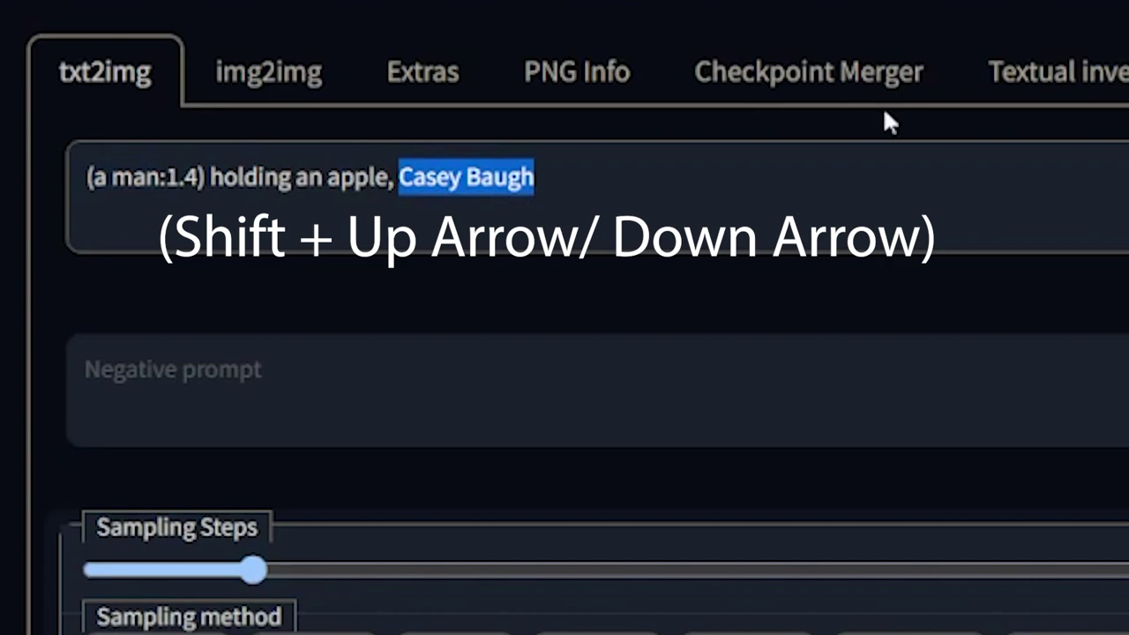
key(ctrl+Down)
key(ctrl+Down)
key(ctrl+Down)
key(ctrl+Down)
key(ctrl+Down)
key(ctrl+Up)
key(ctrl+Up)
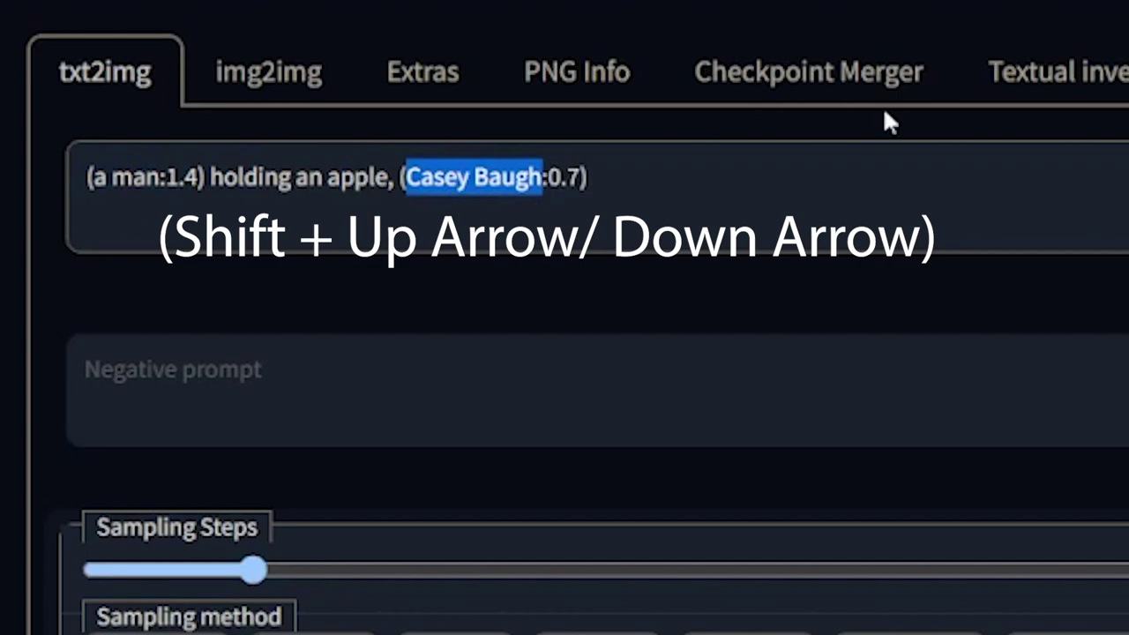
key(ctrl+Up)
key(ctrl+Up)
key(ctrl+Up)
key(ctrl+Up)
key(ctrl+Up)
key(ctrl+Up)
key(ctrl+Up)
key(ctrl+Up)
key(ctrl+Up)
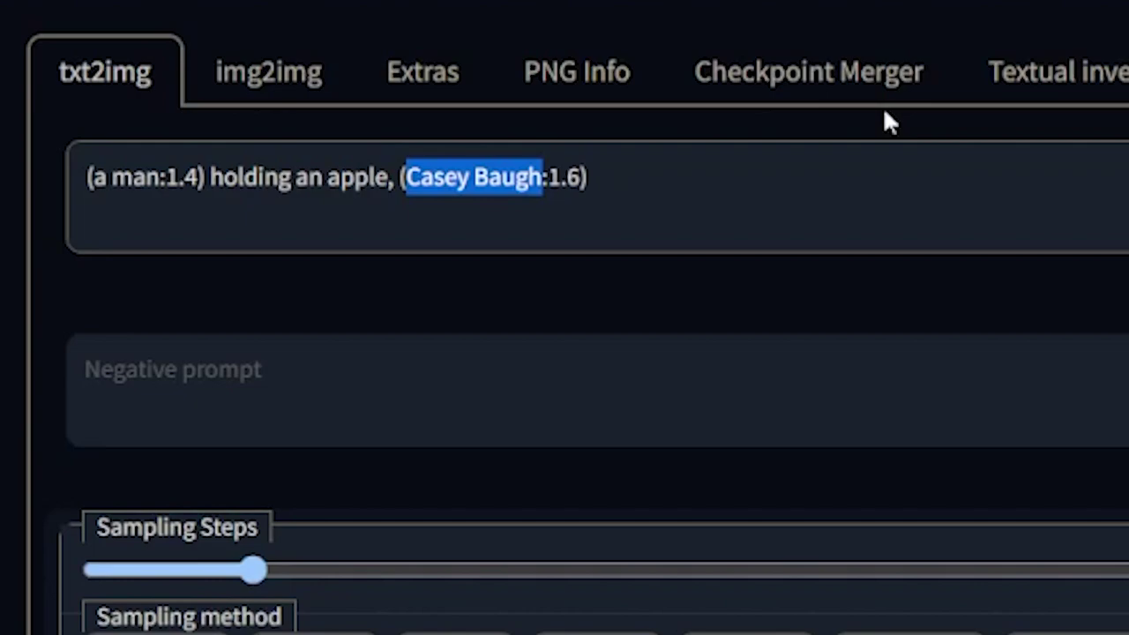
key(ctrl+Down)
key(ctrl+Down)
key(ctrl+Down)
key(ctrl+Down)
key(ctrl+Down)
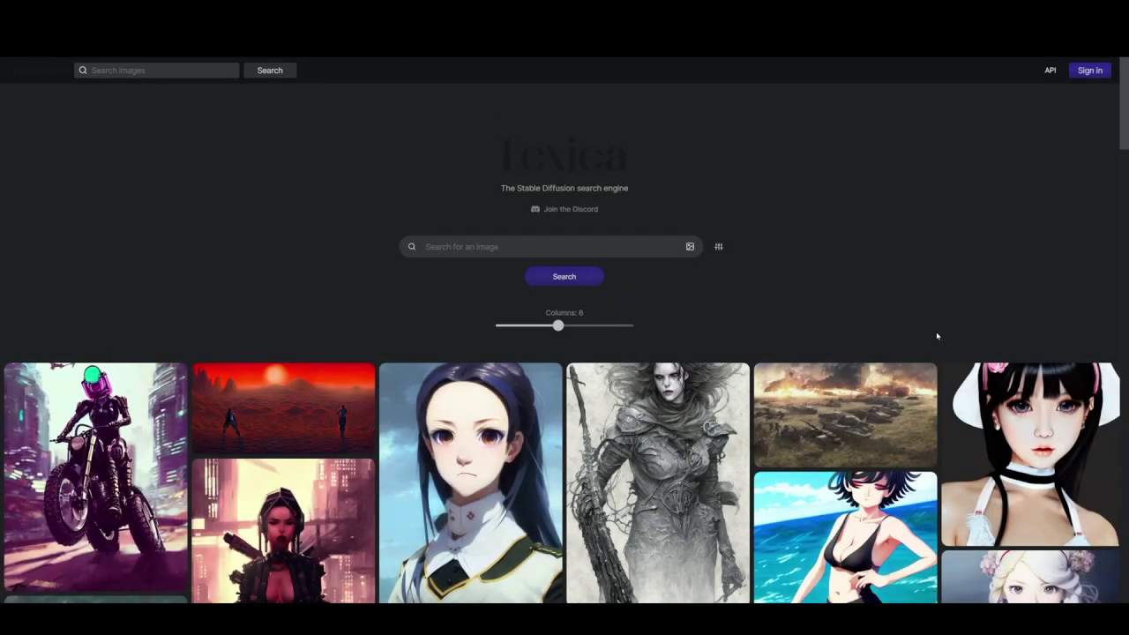
Scroll the Lexica gallery and open the cat-eyes image's details
scroll(938, 336, down, 5)
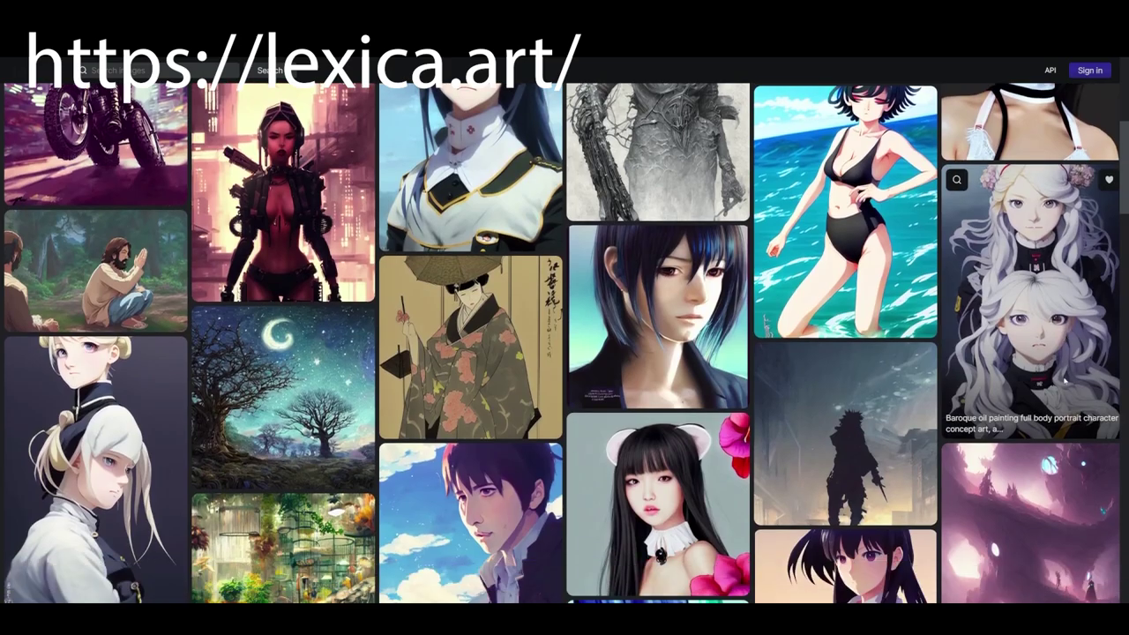
scroll(1028, 335, down, 5)
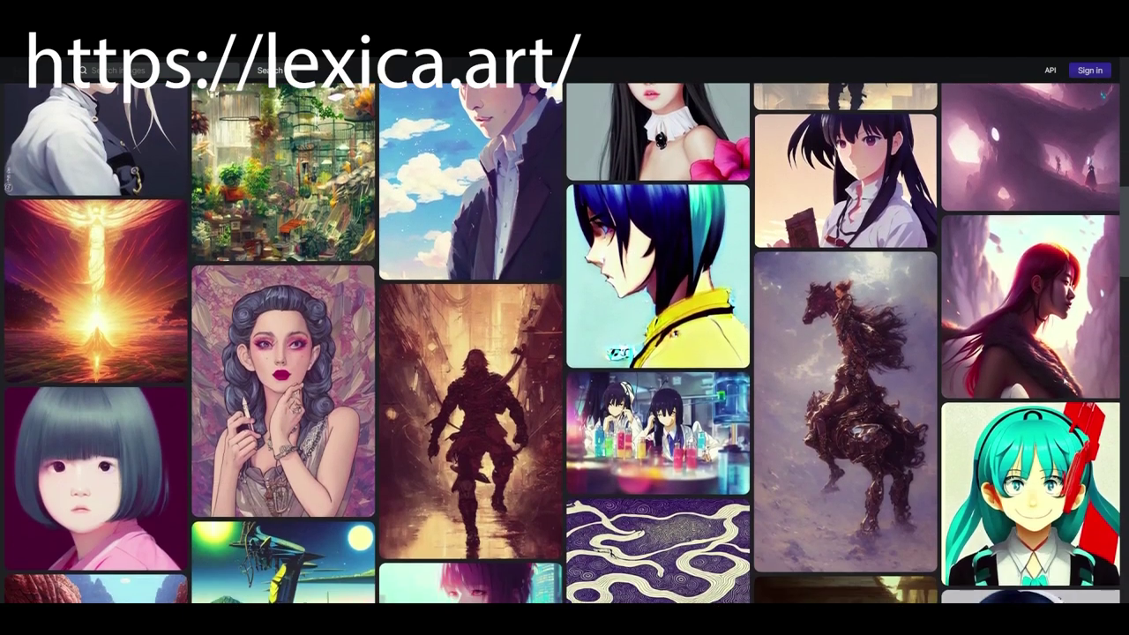
scroll(565, 344, down, 5)
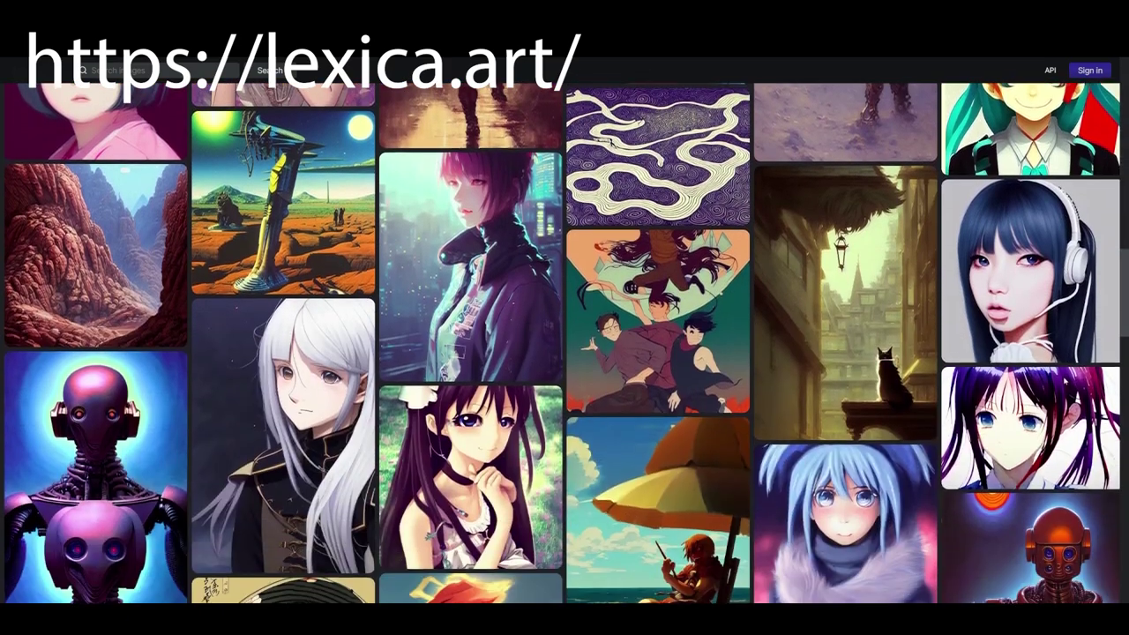
scroll(564, 344, down, 4)
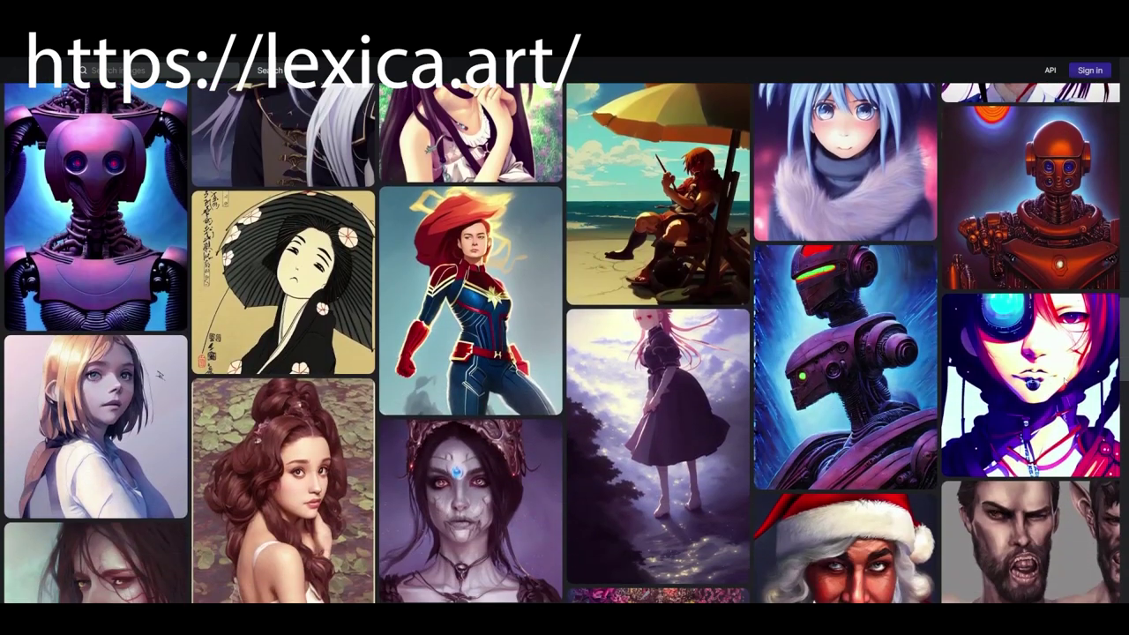
scroll(1064, 381, down, 5)
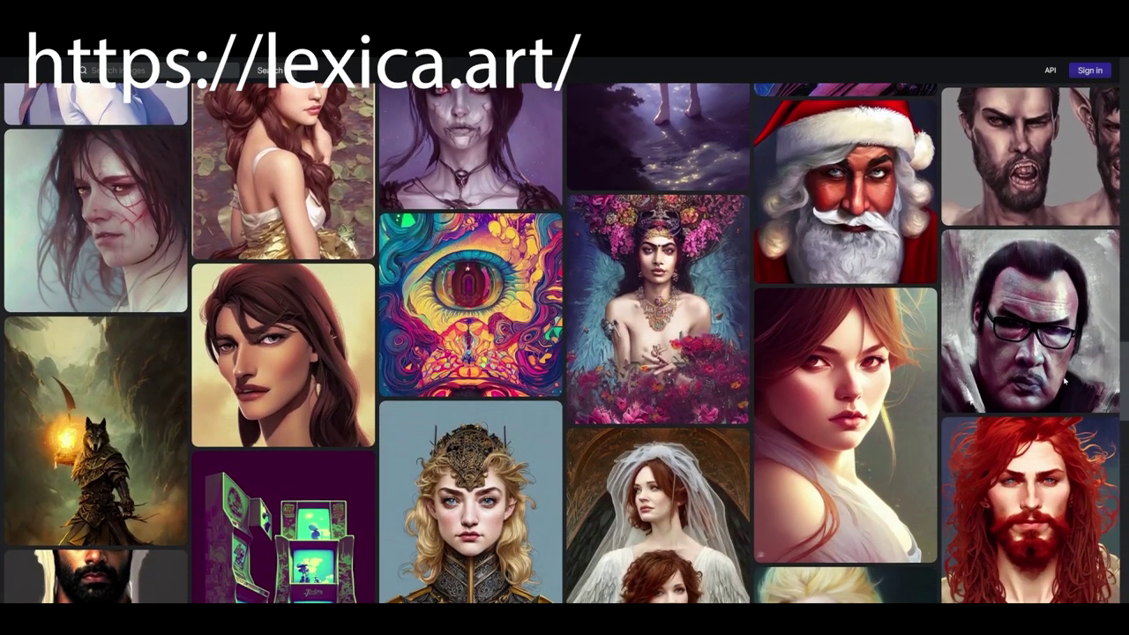
scroll(1064, 381, down, 4)
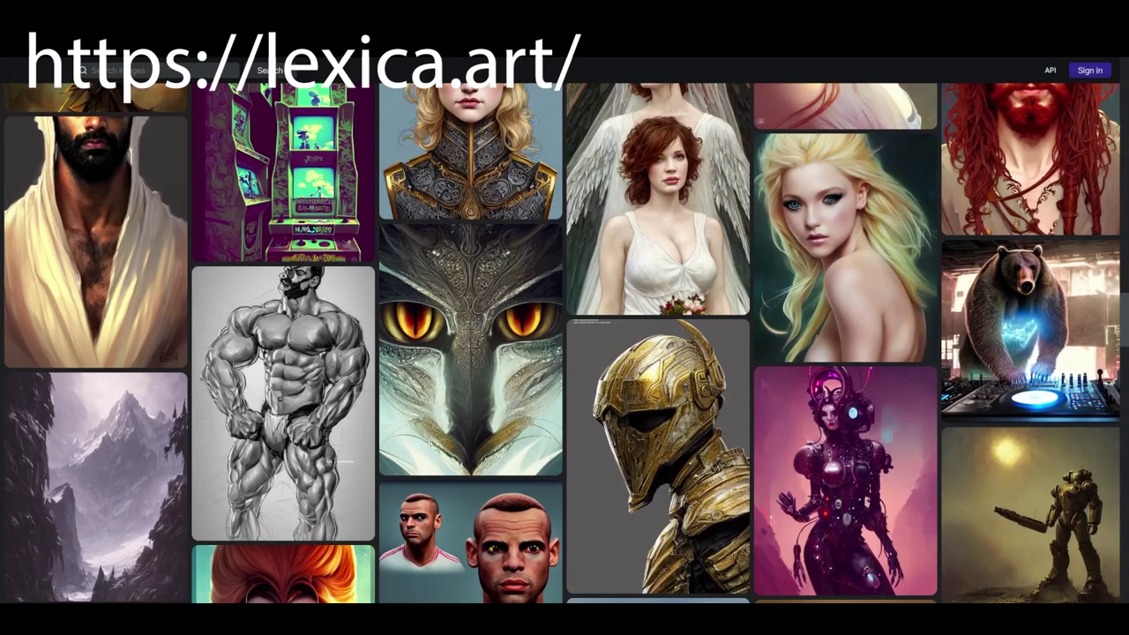
scroll(460, 265, down, 1)
click(460, 240)
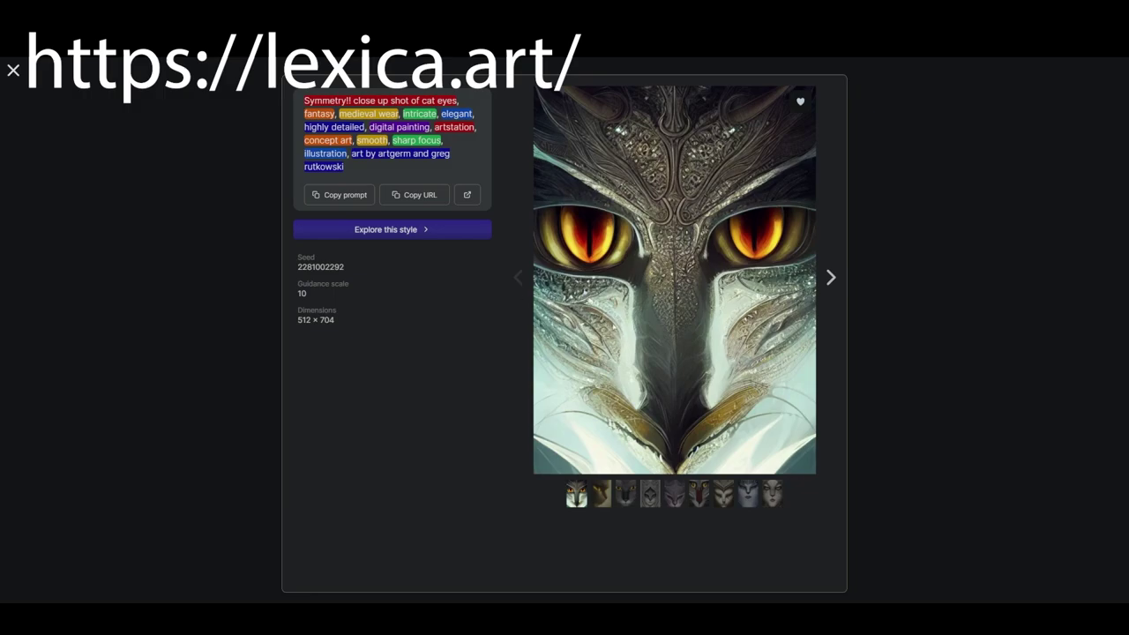
Browse the cat-eyes image's six variation thumbnails
click(601, 496)
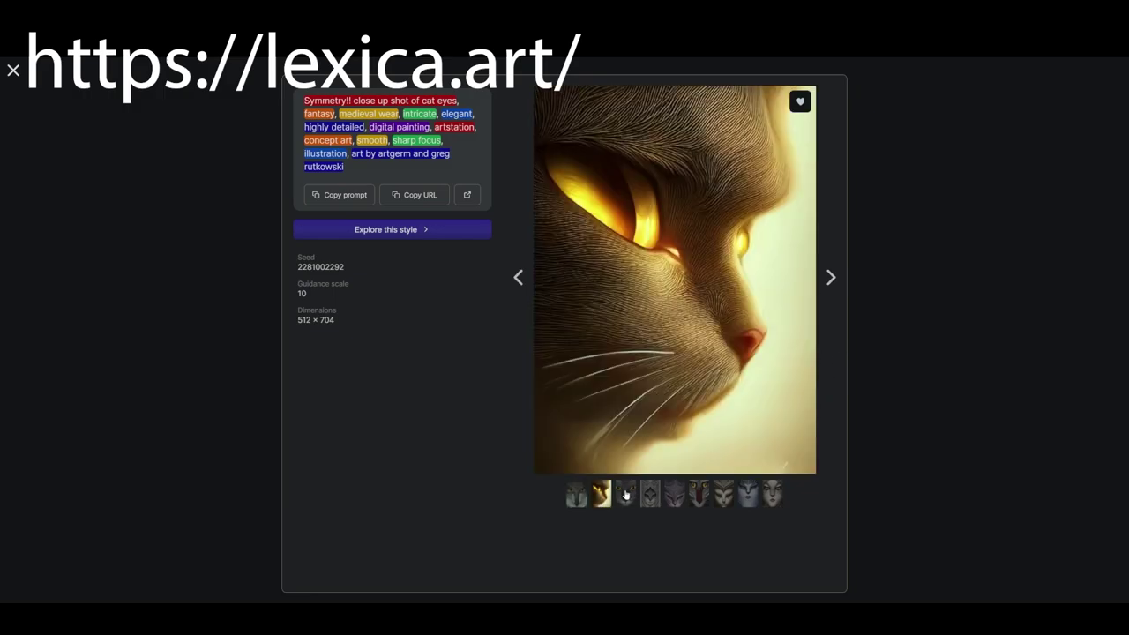
click(625, 495)
click(649, 496)
click(673, 496)
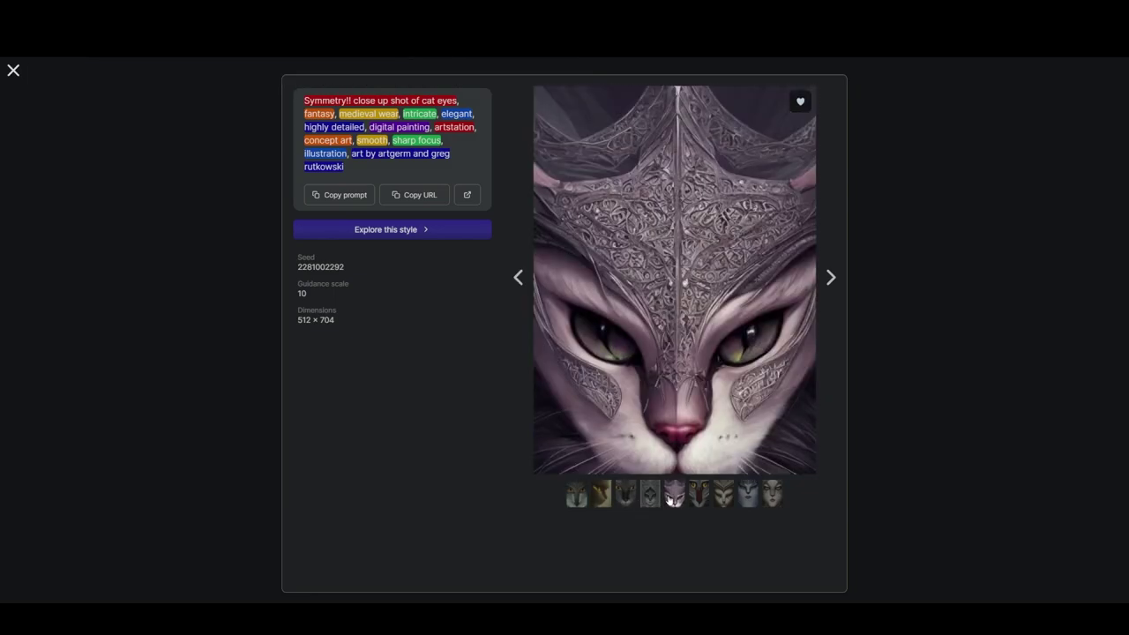
click(694, 500)
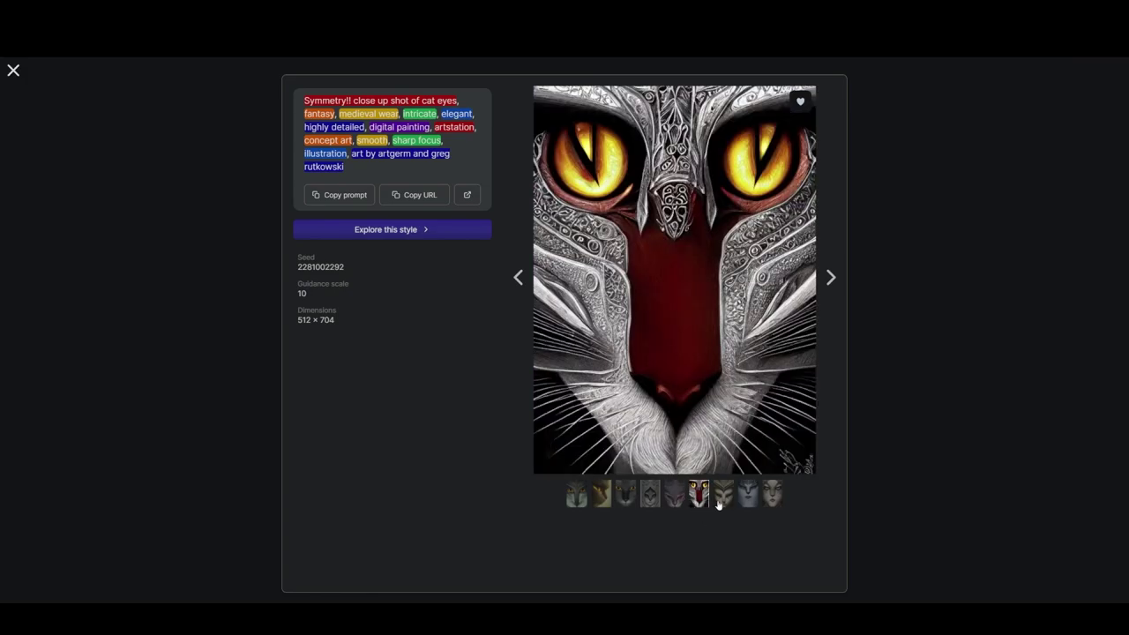
click(719, 505)
Close the cat-eyes details, open the golden helmet image, and copy its prompt
click(882, 297)
click(664, 386)
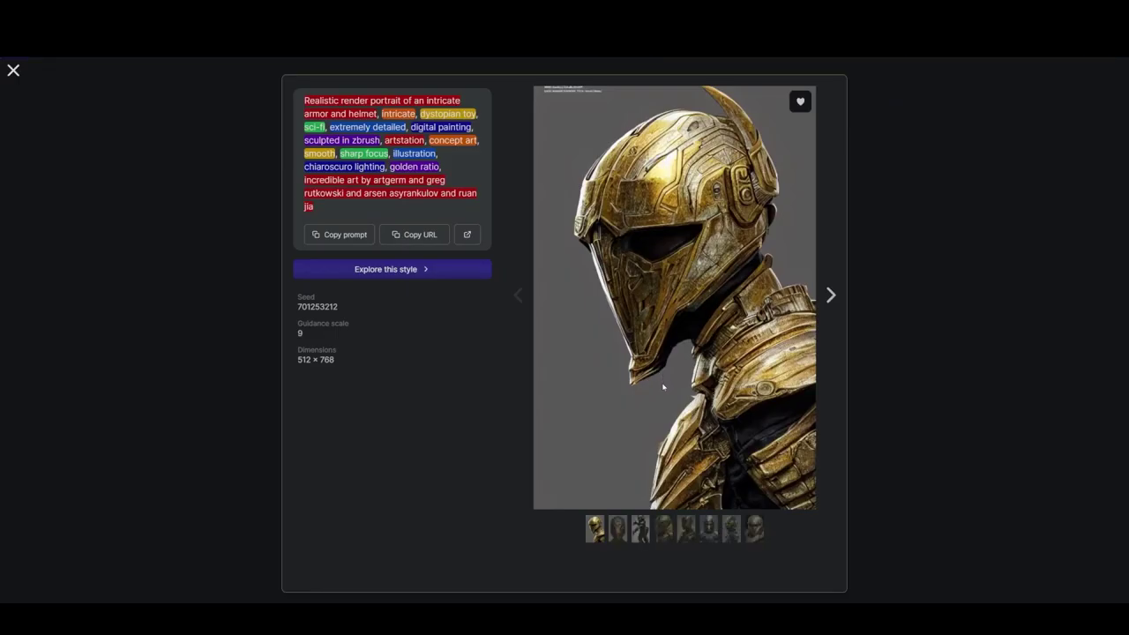
click(359, 238)
Close the golden helmet image's details to return to the Lexica gallery
click(888, 285)
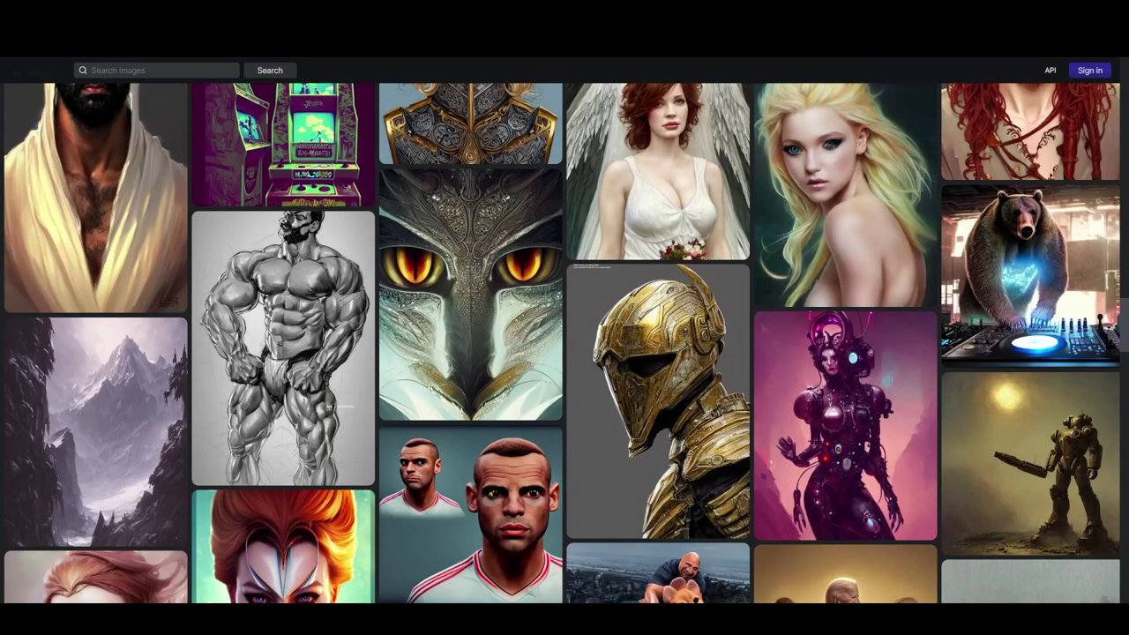